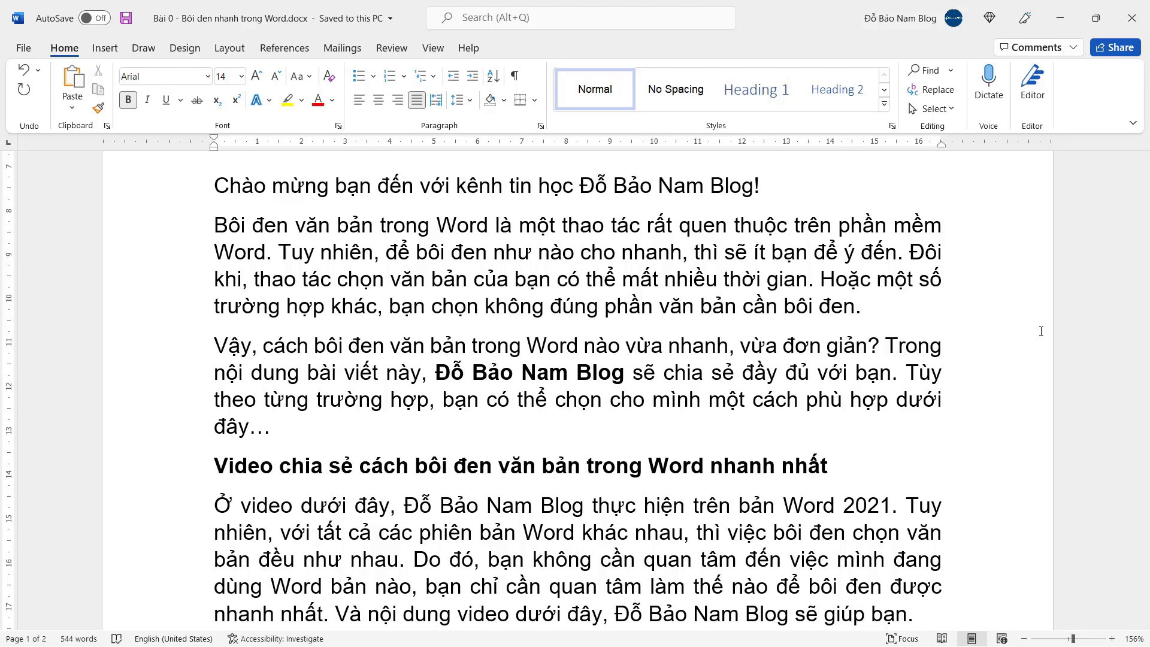
Step: Scroll to the top of the document and put the cursor at the end of the Cách 1 line
scroll(687, 387, up, 5)
click(688, 387)
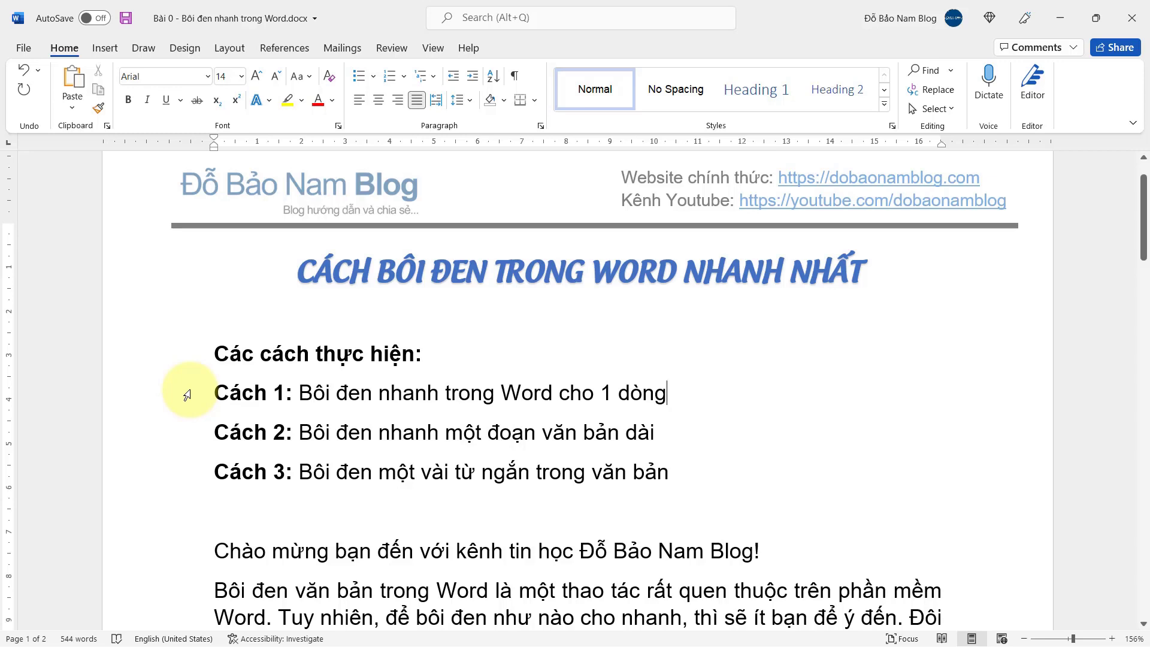
click(188, 395)
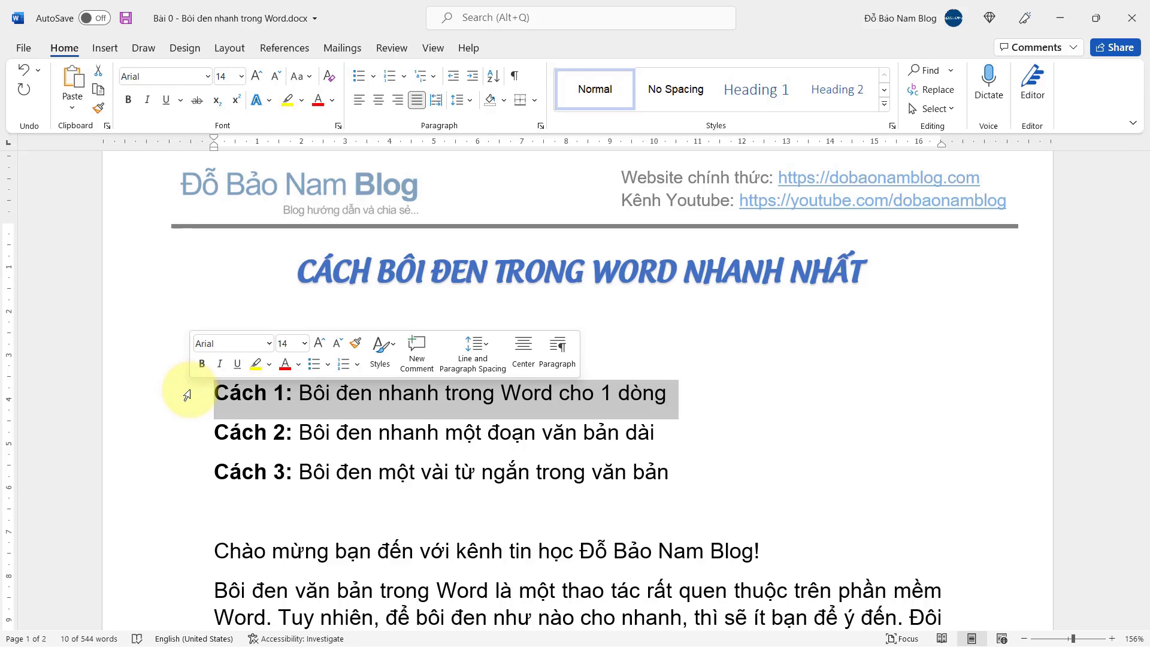
click(184, 437)
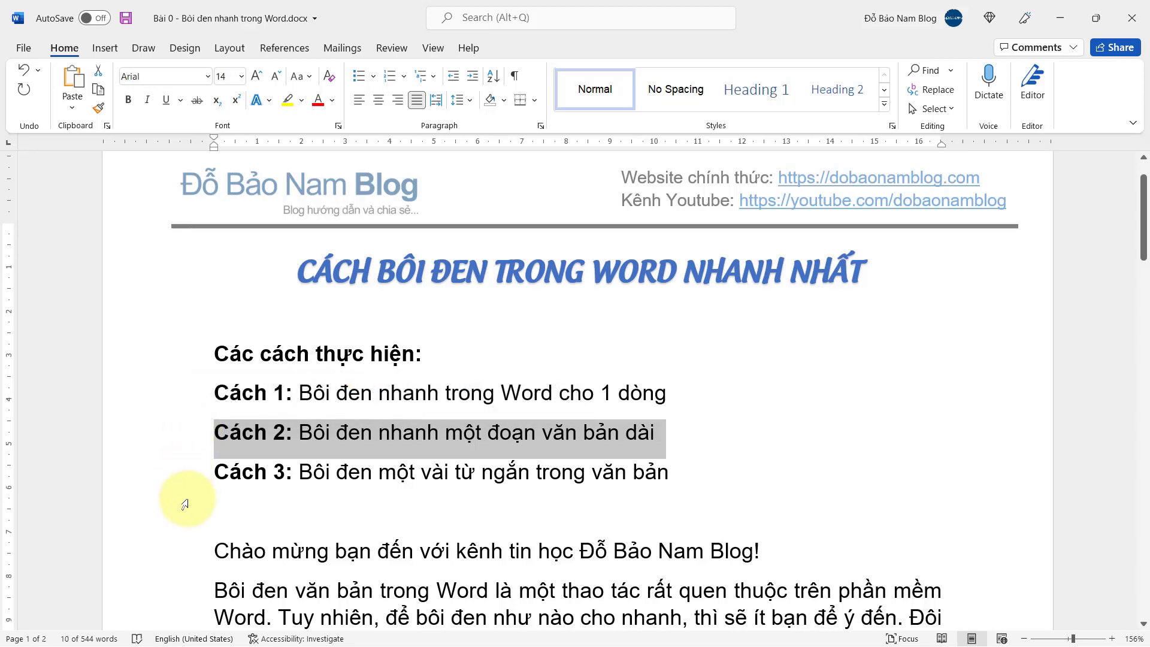
click(191, 550)
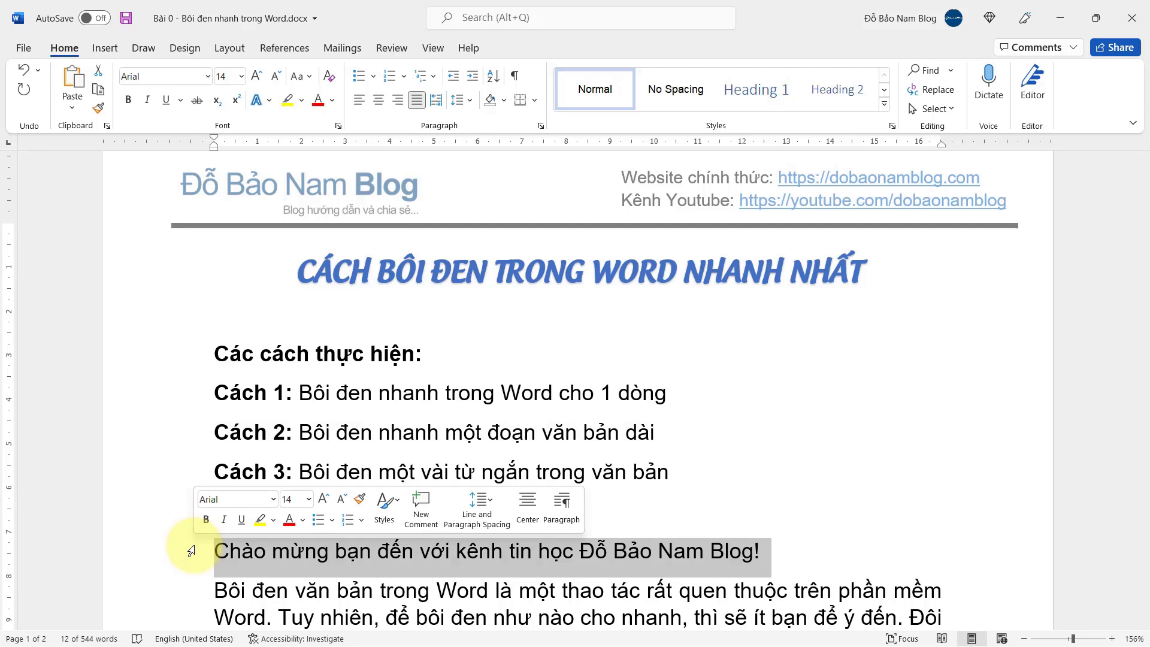
click(755, 435)
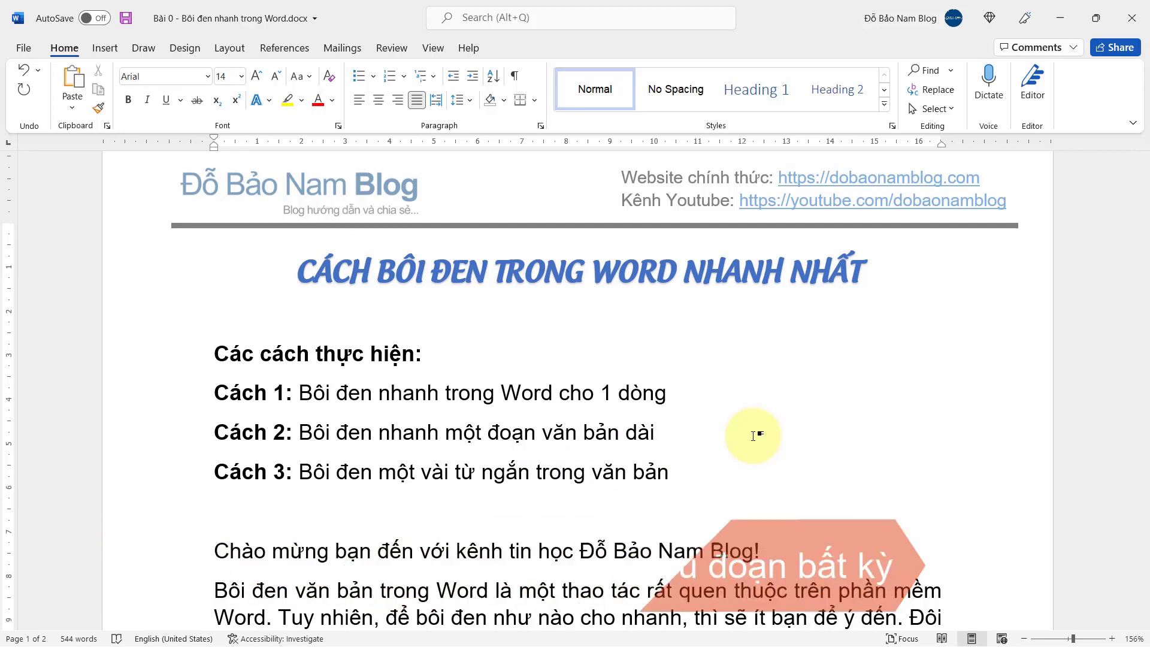
Step: Shift-click select the text from 'Chào mừng' through 'đây…', then clear that selection
scroll(754, 435, down, 2)
scroll(754, 435, down, 3)
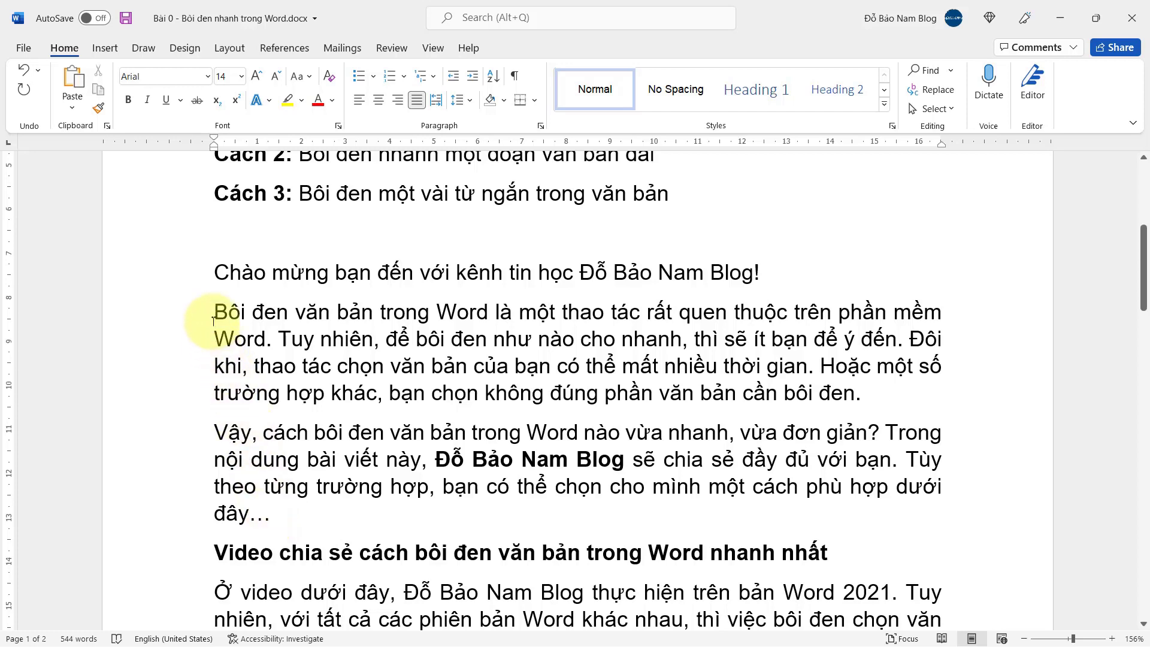
click(216, 271)
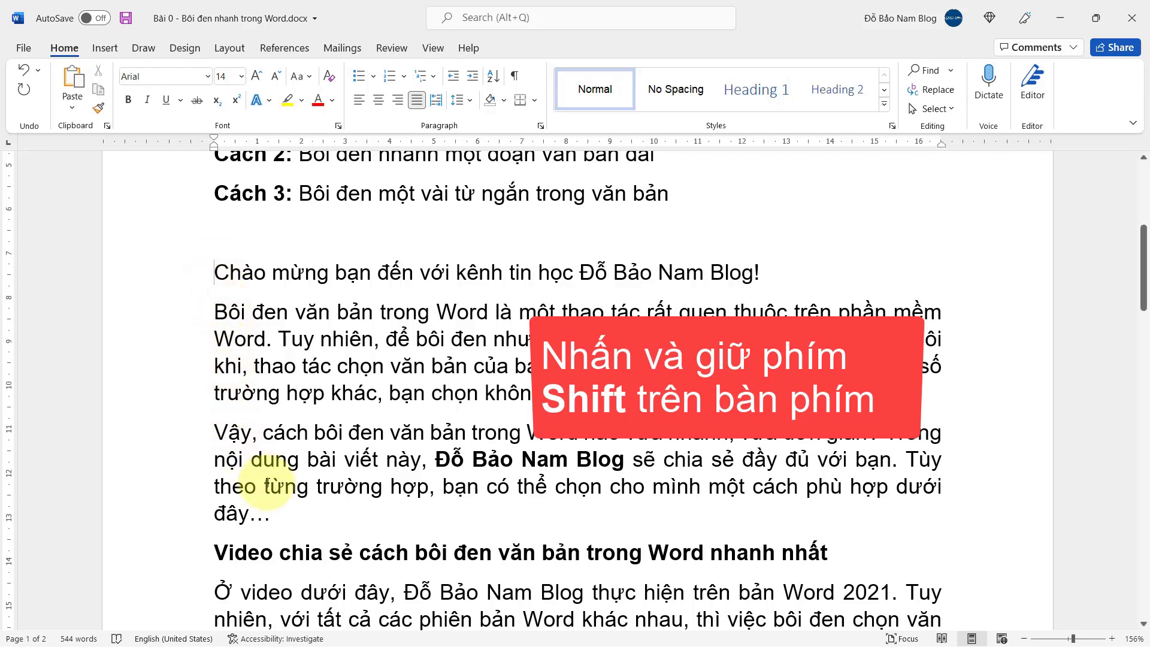
shift+click(282, 516)
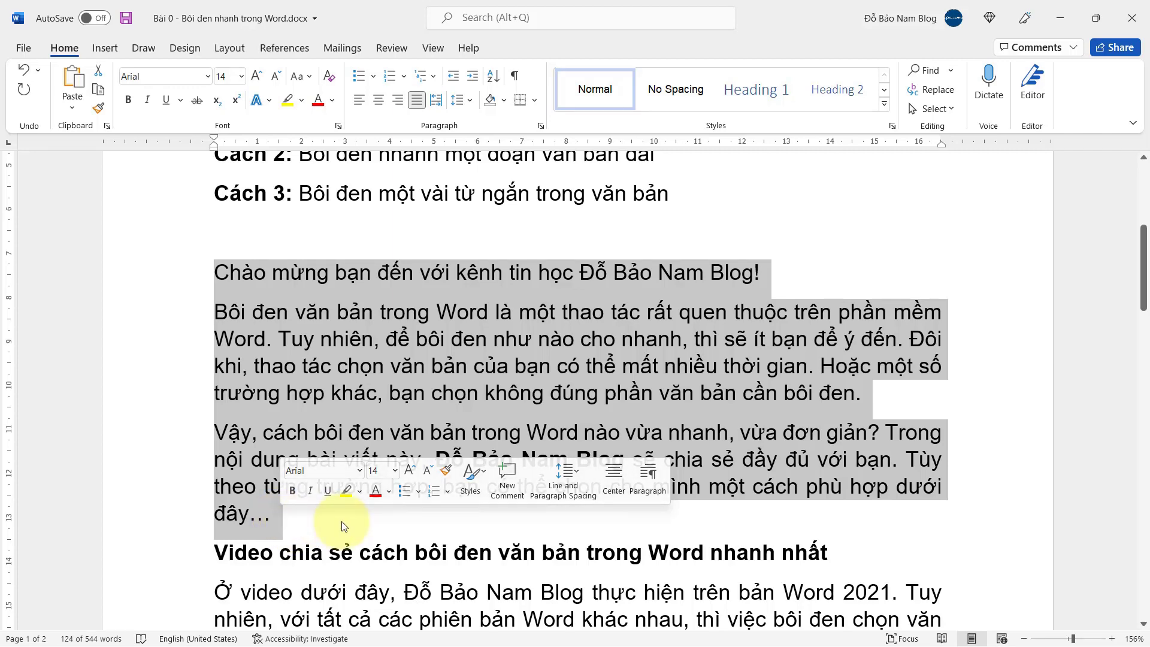
click(282, 337)
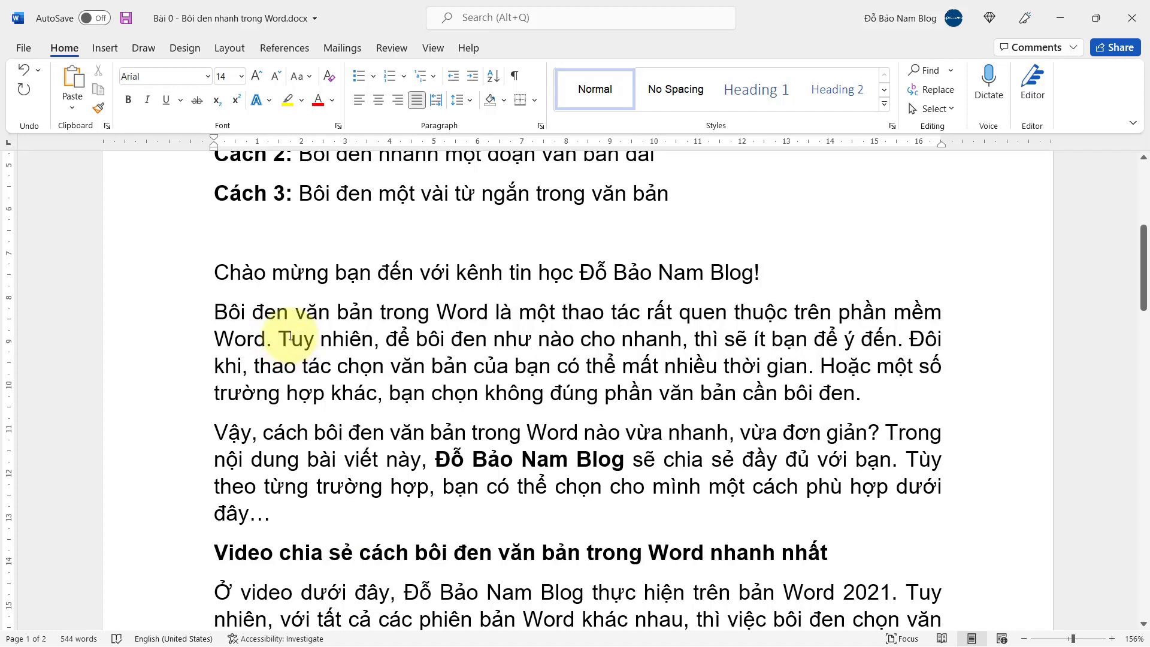
Step: Select the passage from 'Tuy nhiên' through 'thời gian.' with a Shift-click
click(281, 338)
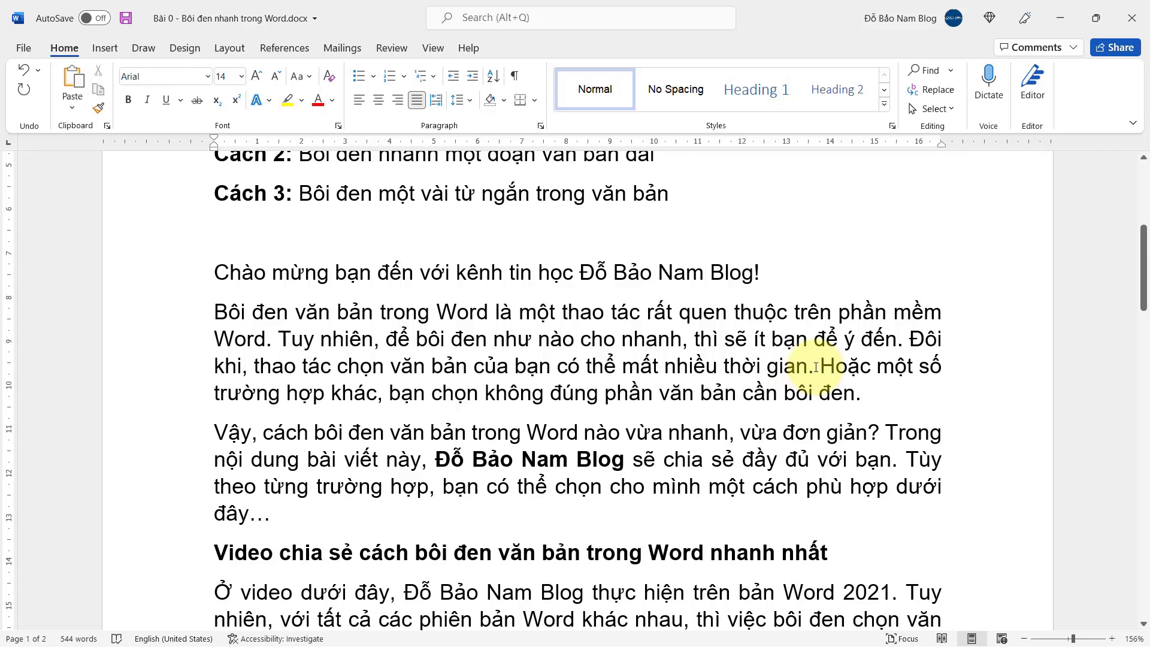
shift+click(815, 370)
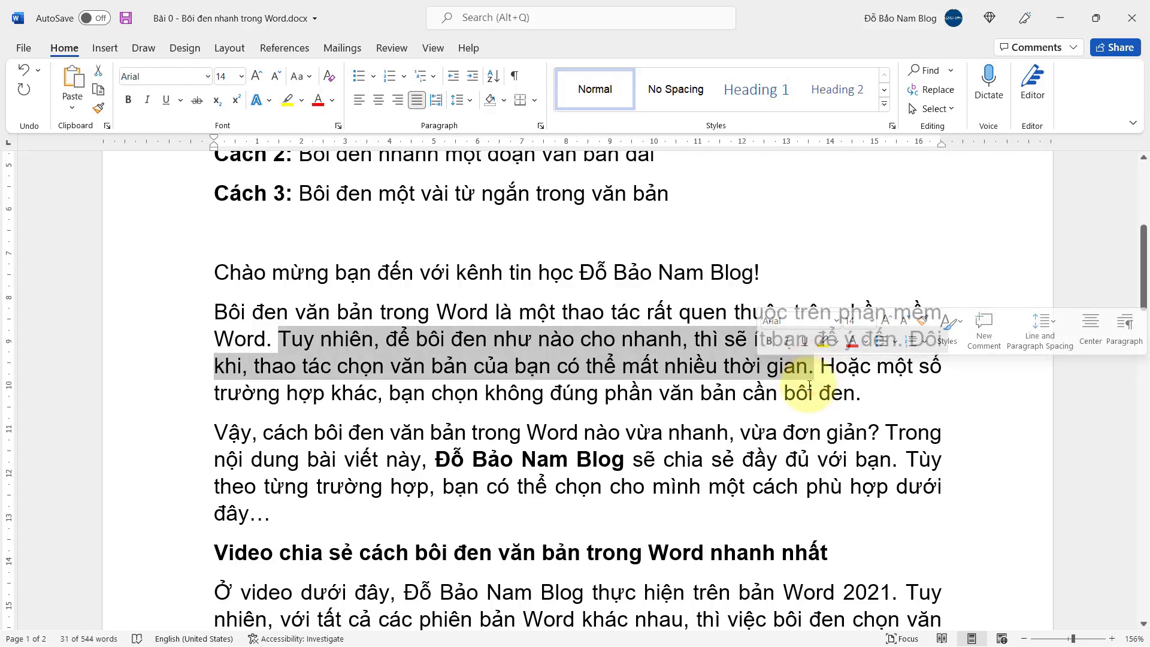
scroll(706, 264, up, 1)
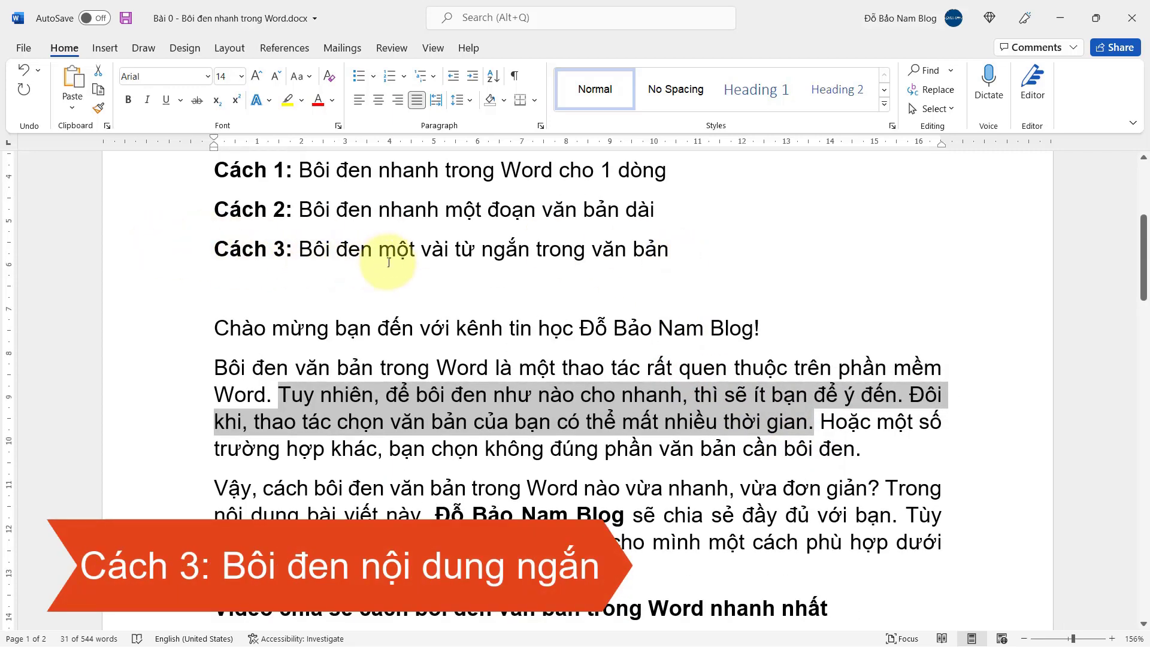
Step: Drag-select the blog name in the greeting, then place the cursor on the blank line below Cách 3
click(677, 258)
scroll(683, 282, up, 1)
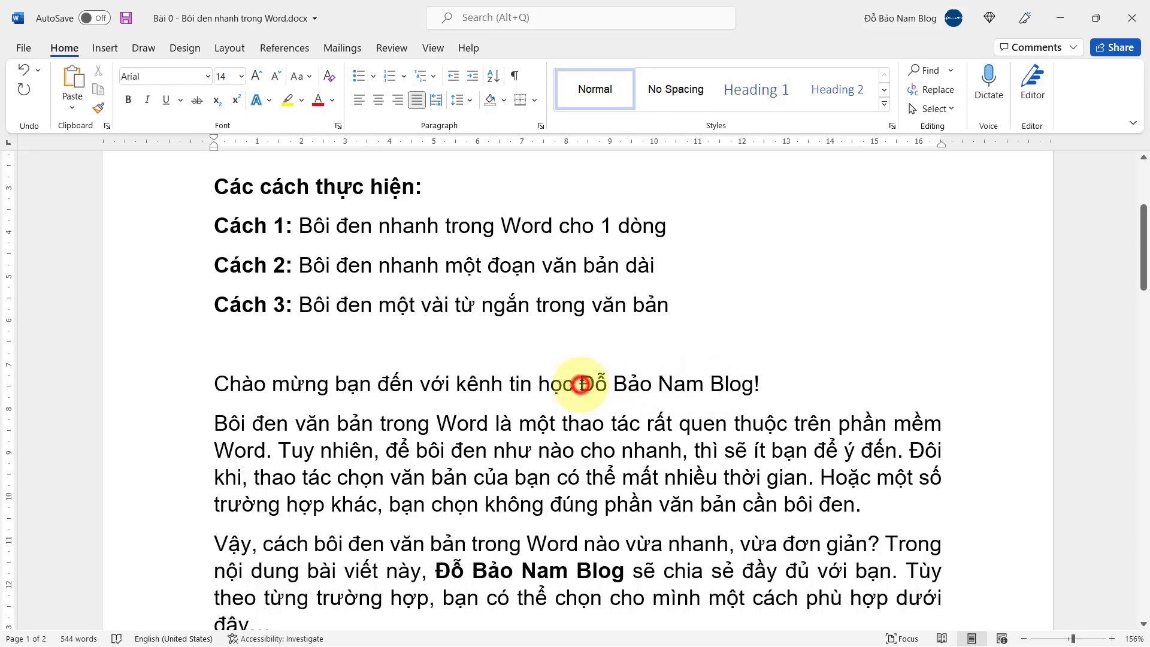
drag(580, 384, 754, 385)
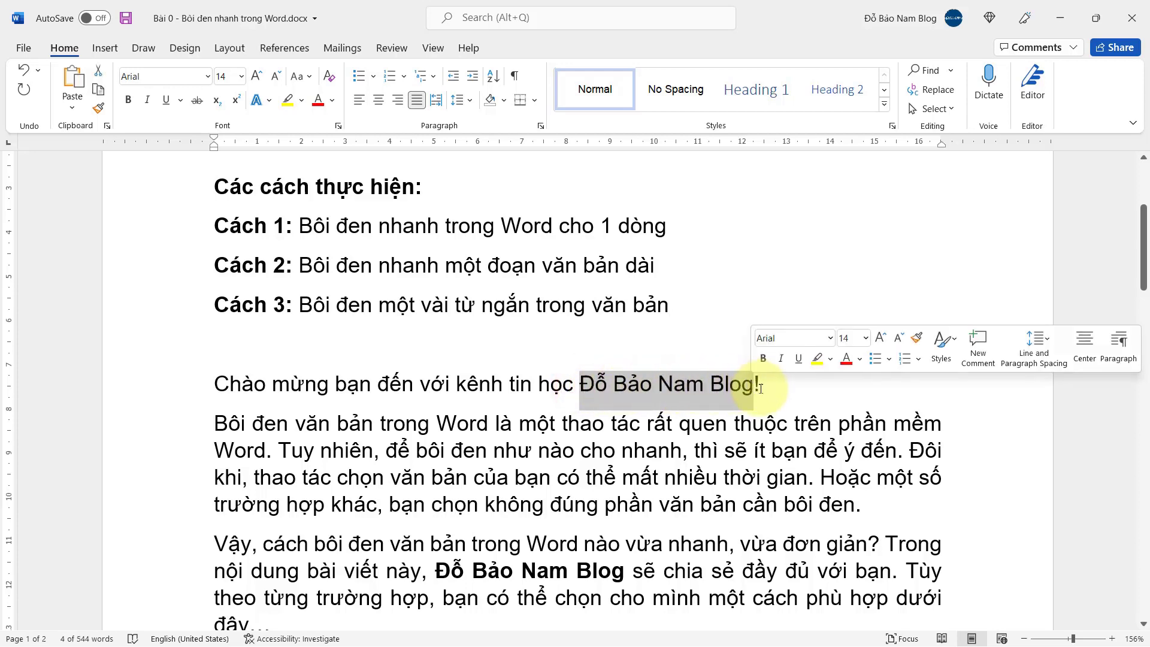
scroll(226, 505, up, 3)
click(226, 501)
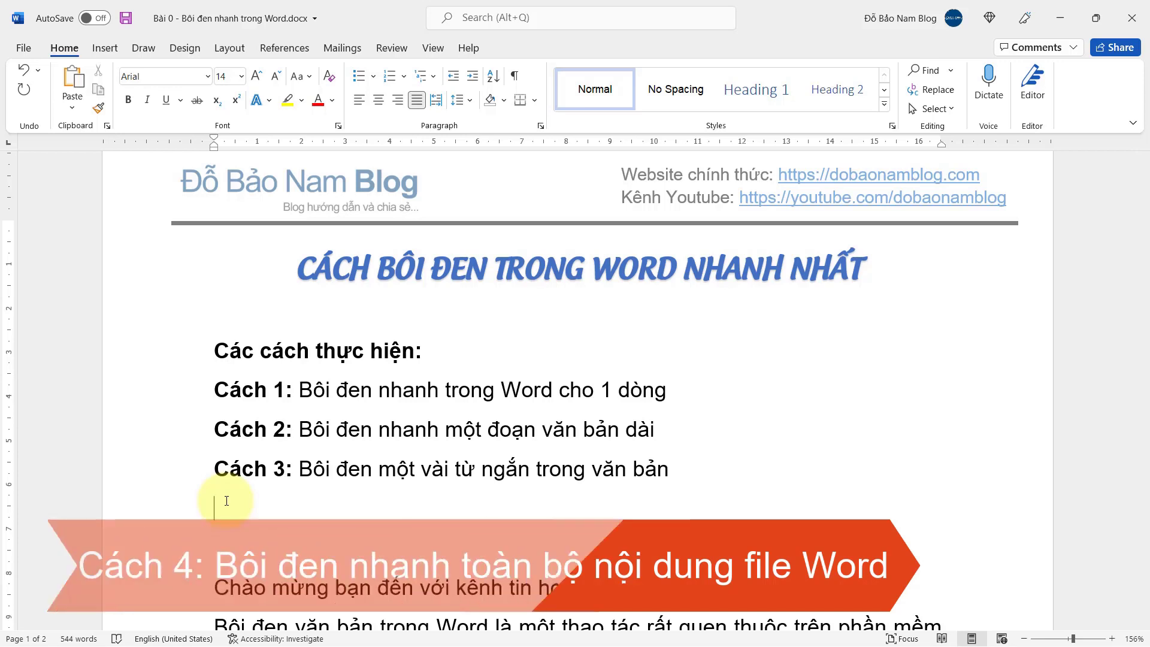
Step: Add the line 'Cách 4: Bôi đen nhanh toàn bộ nội dung file Word – Ctrl + A'
text(Cách 4: Bôi đen nhanh toàn bộ nội dung file Word)
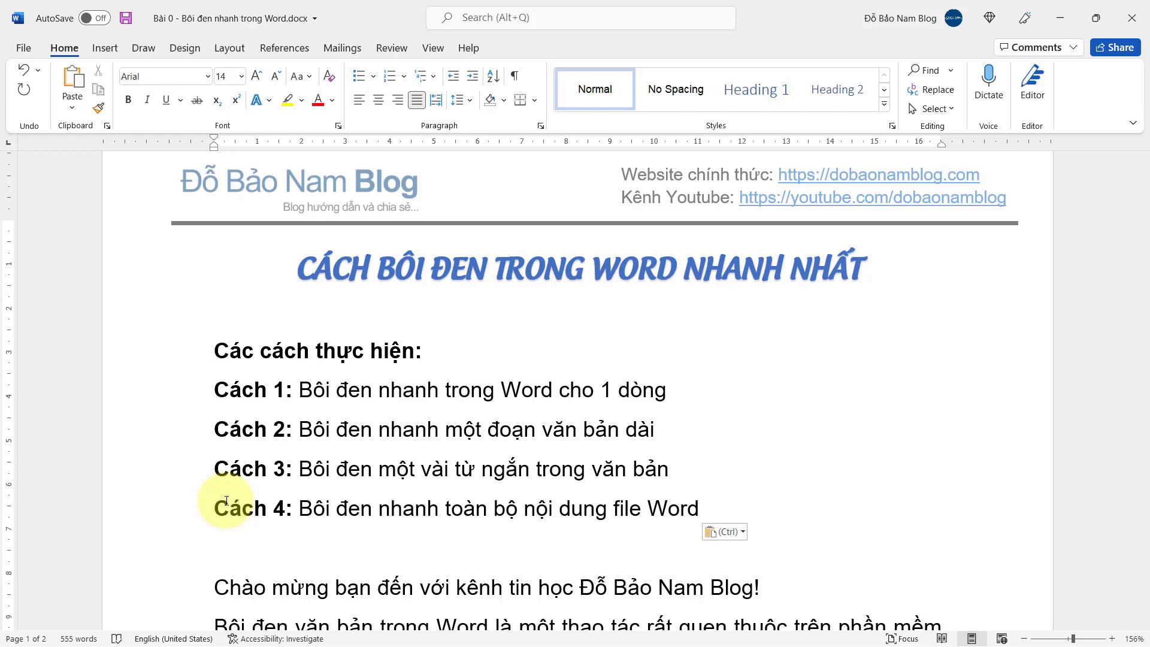
text( -)
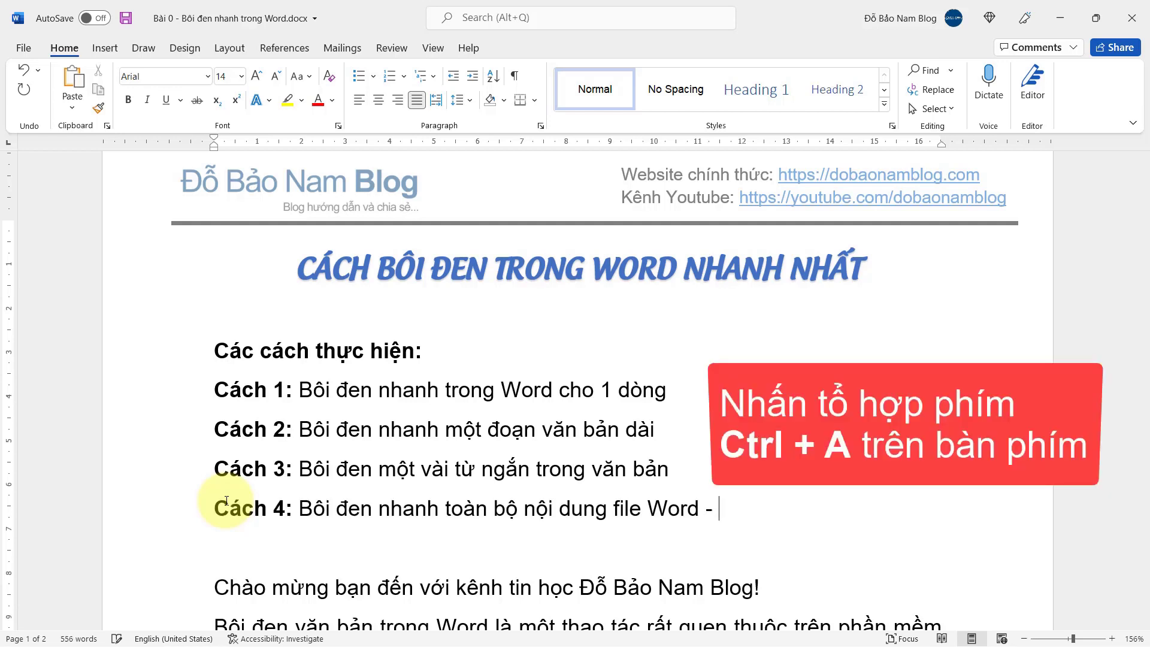
text( Ctrl )
text(+)
key(BackSpace)
text(+ )
text(A)
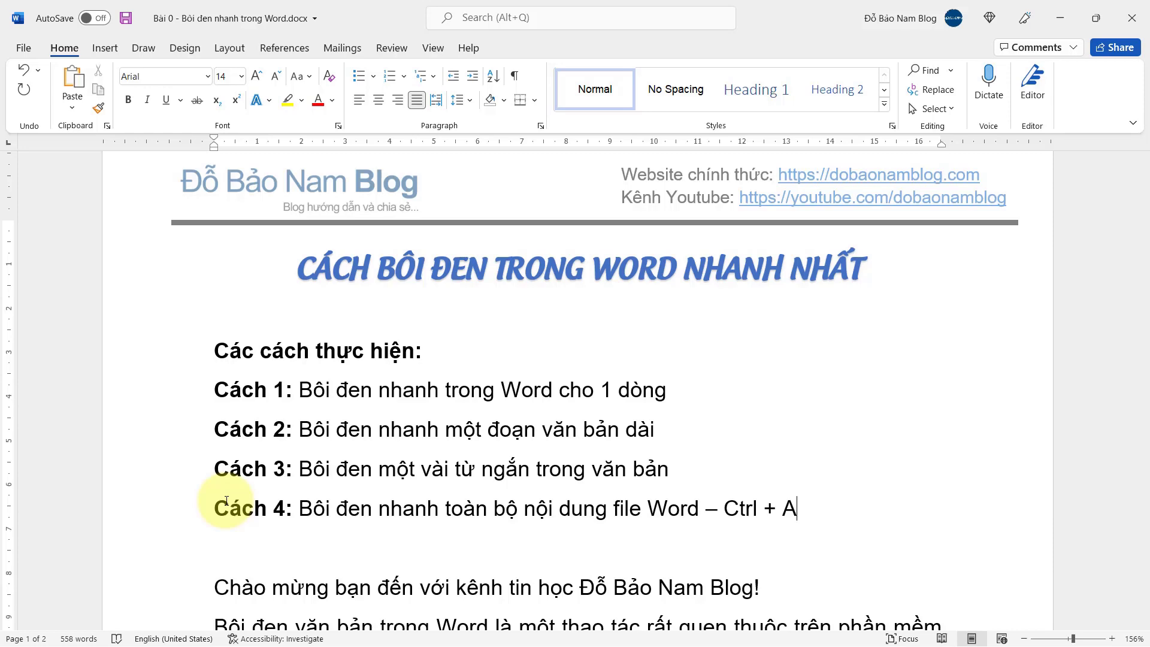
Step: Select the whole document with Ctrl + A, review it, then deselect at the Cách 4 line
key(ctrl+a)
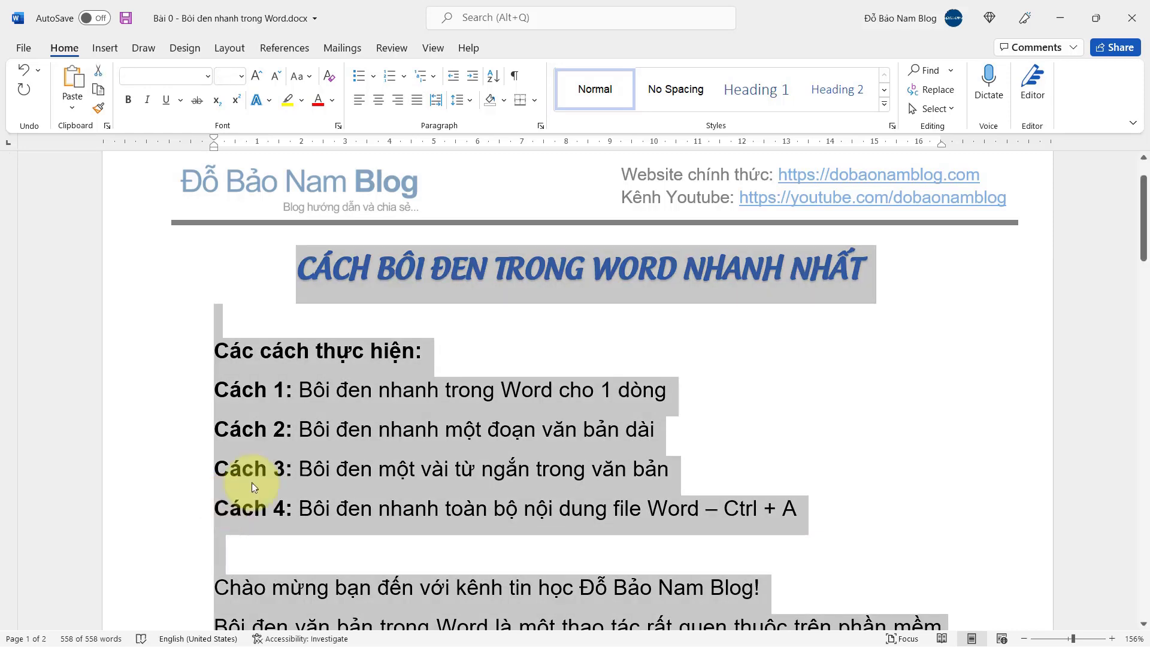
scroll(301, 462, down, 1)
scroll(307, 462, down, 3)
scroll(307, 463, down, 2)
scroll(308, 463, down, 3)
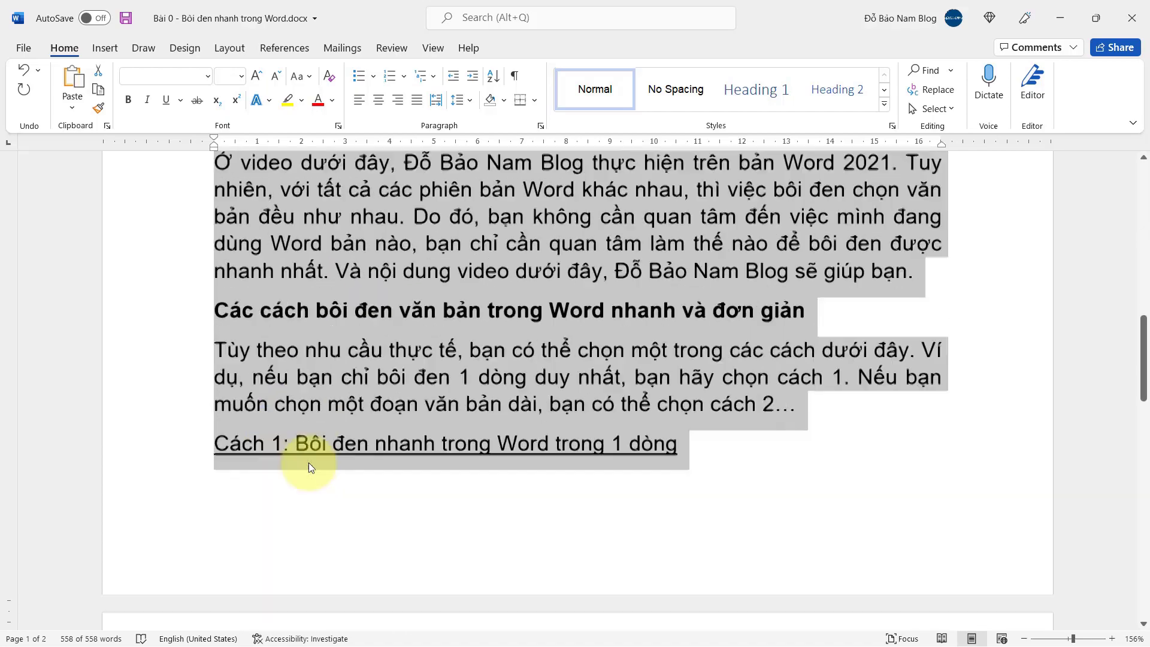
scroll(308, 462, up, 3)
scroll(308, 462, up, 2)
scroll(308, 462, up, 2)
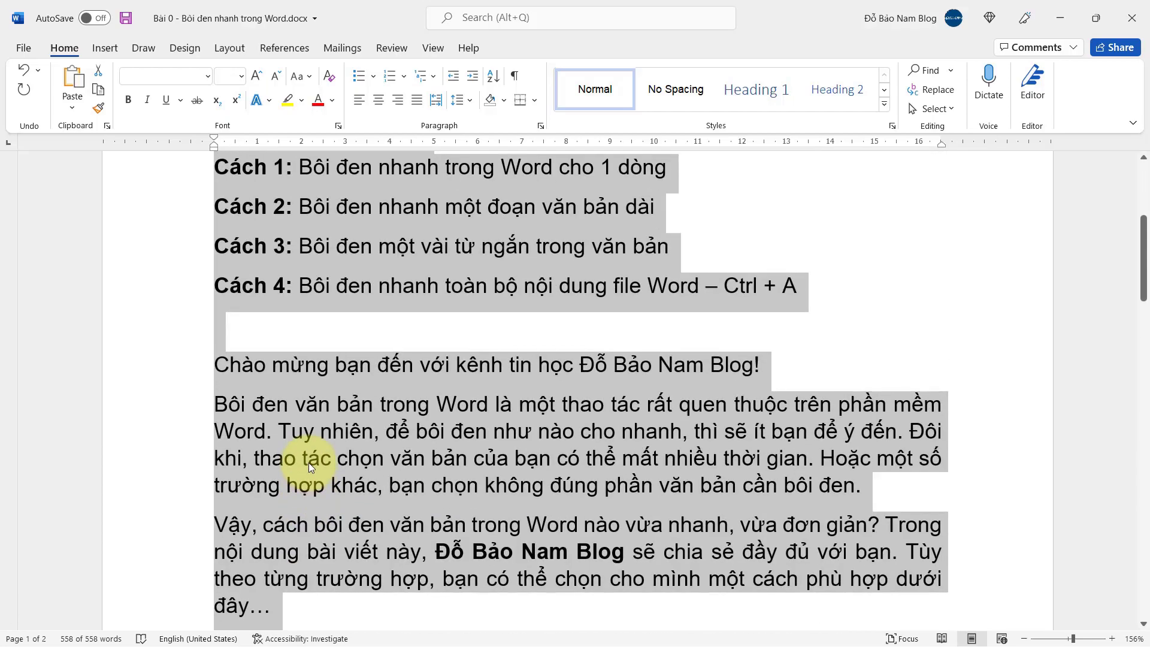
scroll(308, 462, up, 1)
scroll(308, 462, up, 2)
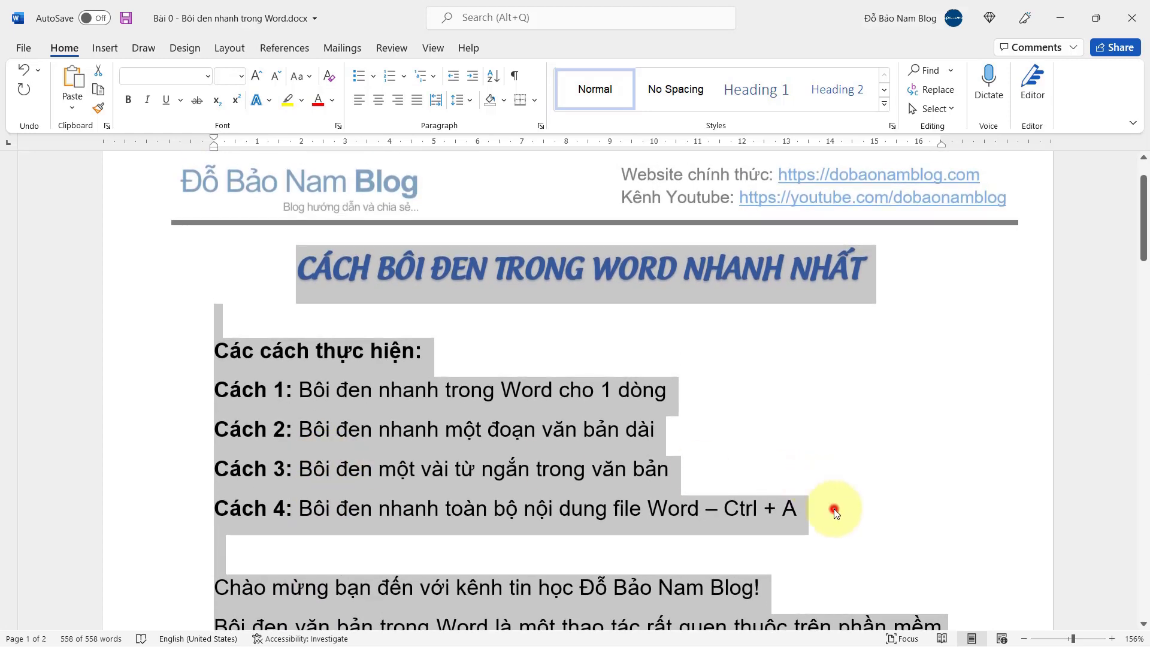
click(834, 508)
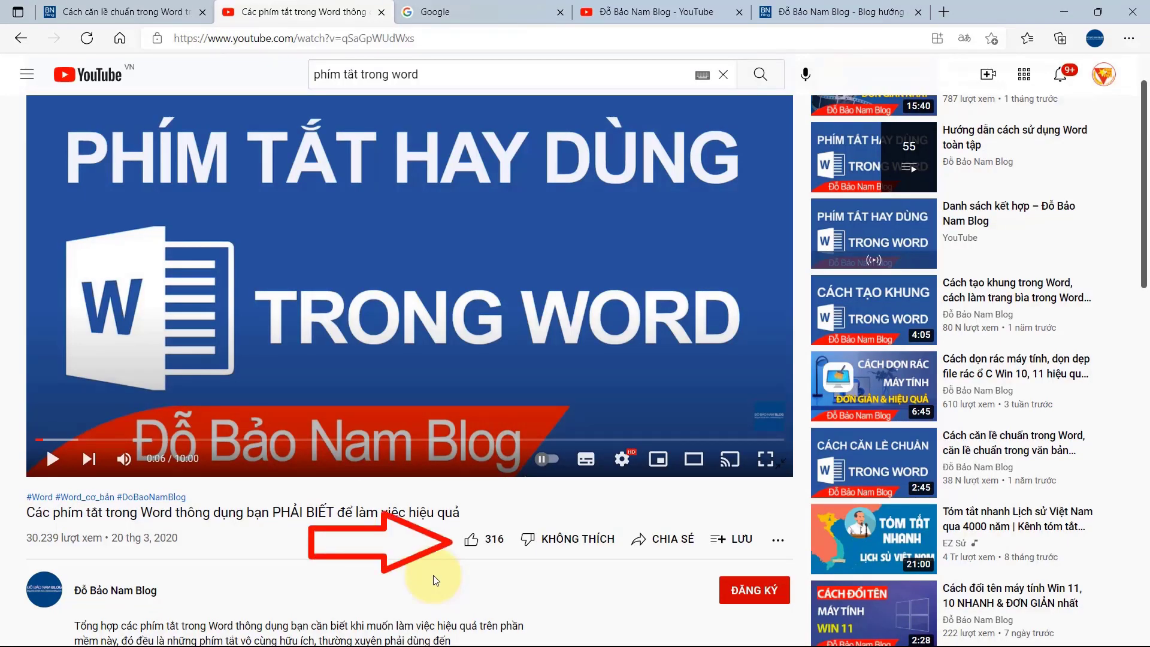
Step: Like the Word shortcuts video, subscribe with ĐĂNG KÝ, and set the bell notifications to Tất cả
click(471, 540)
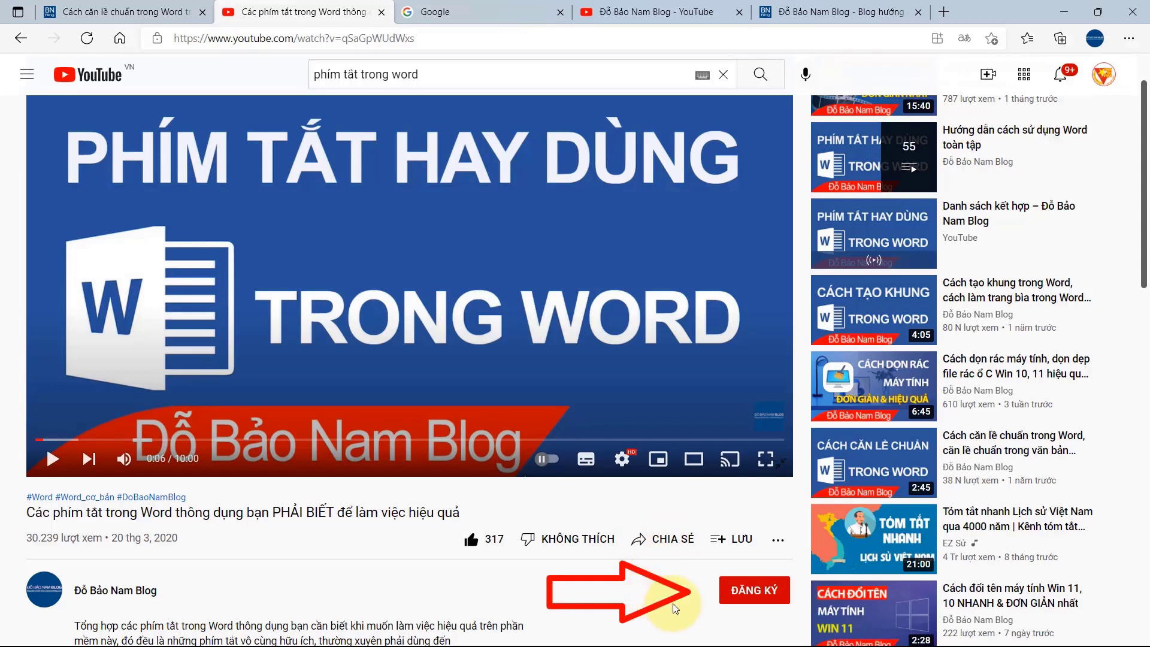
click(760, 596)
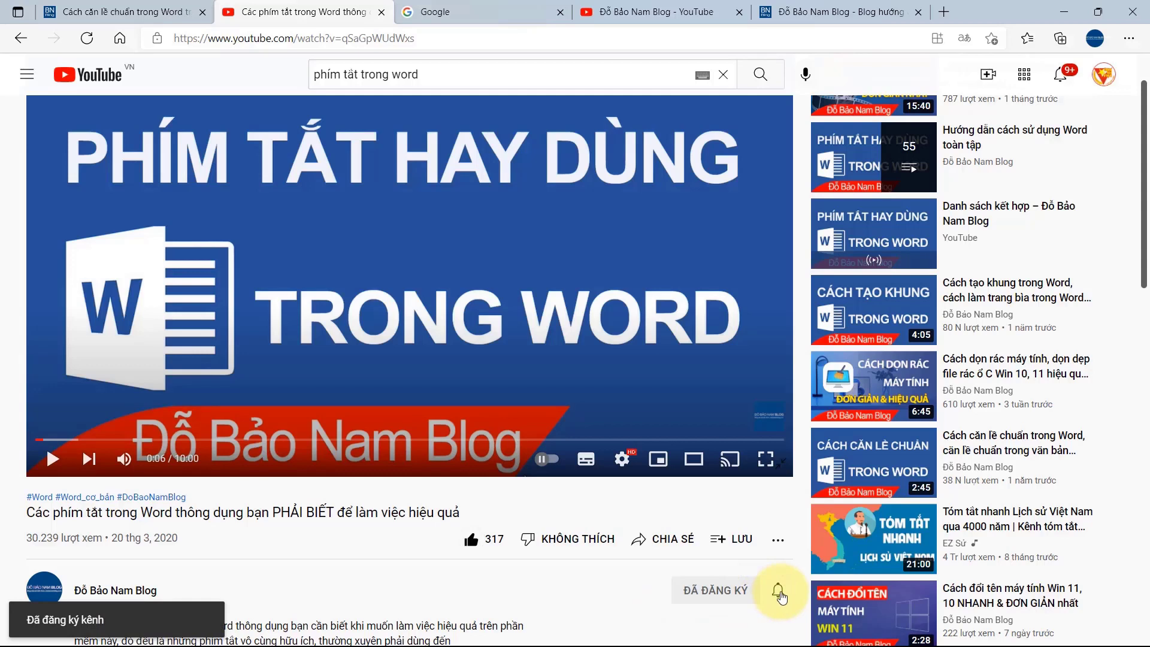
click(779, 593)
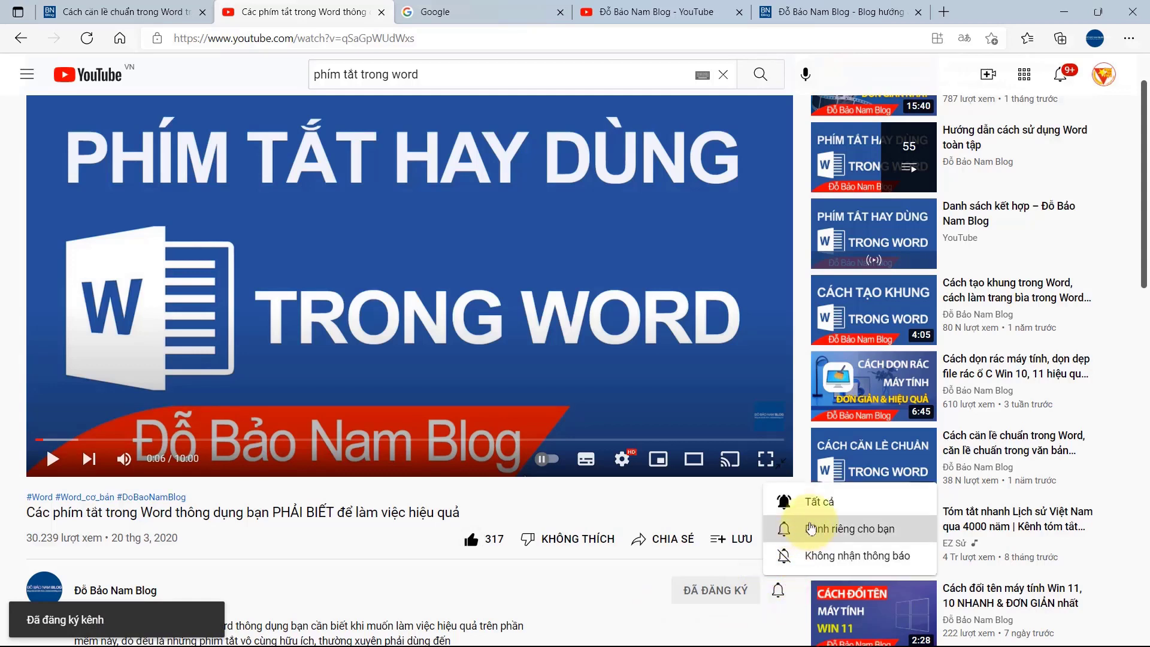
click(818, 505)
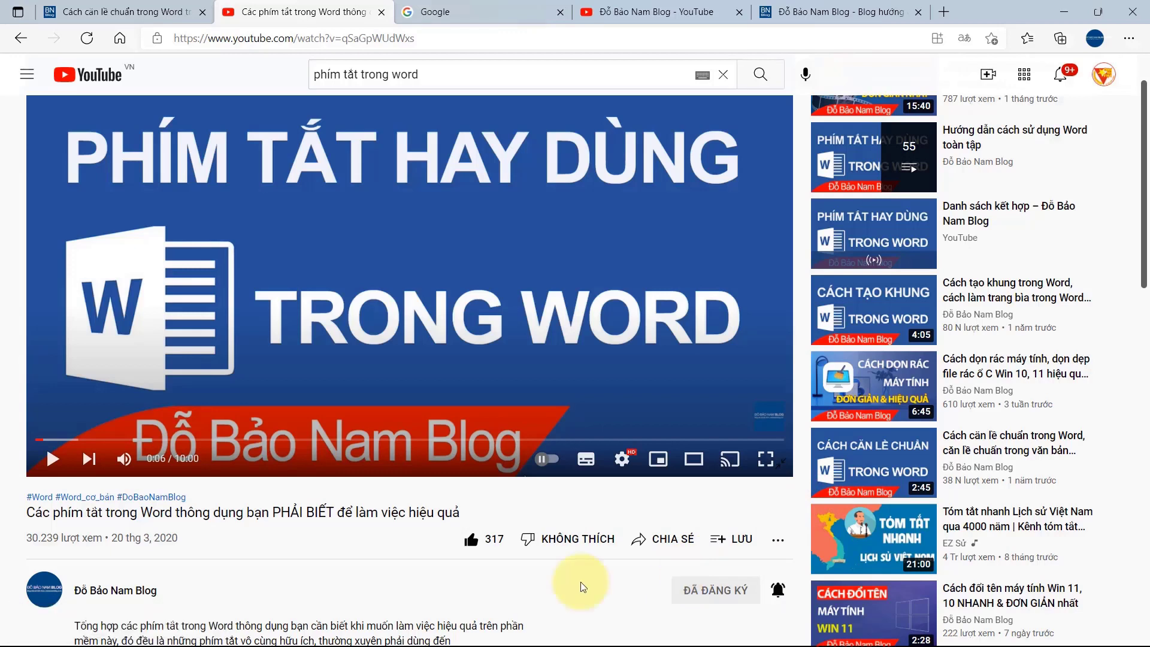
click(472, 9)
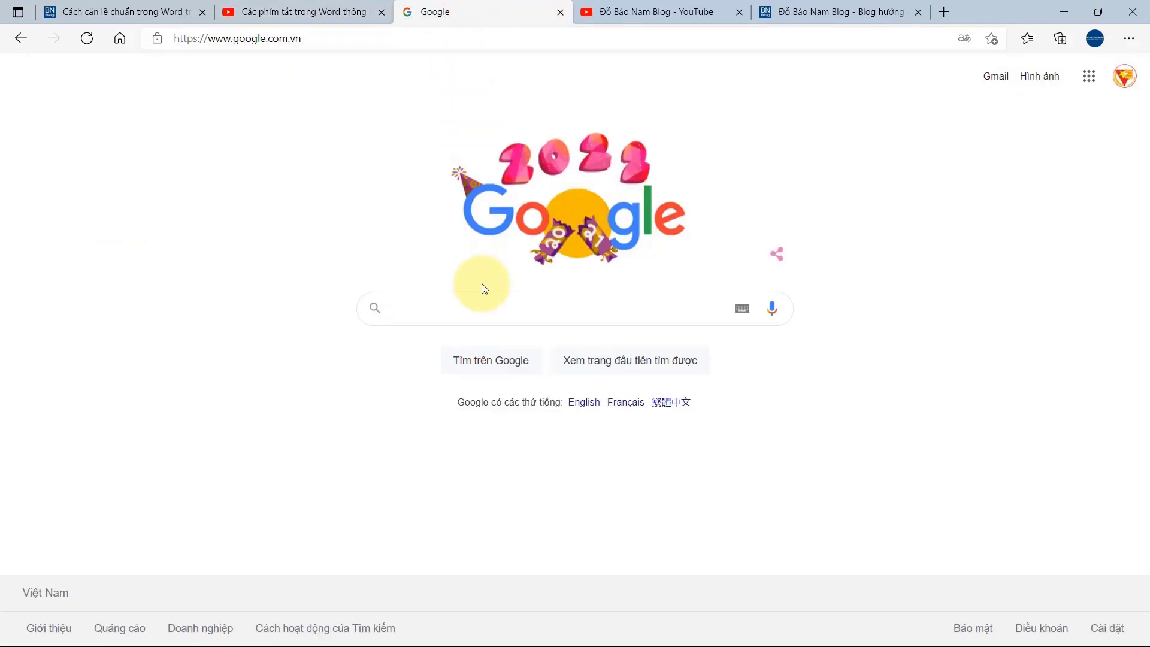
Step: Search Google for the blog's name, then browse the blog's YouTube channel home page
text(đoỗ bảo nam blog)
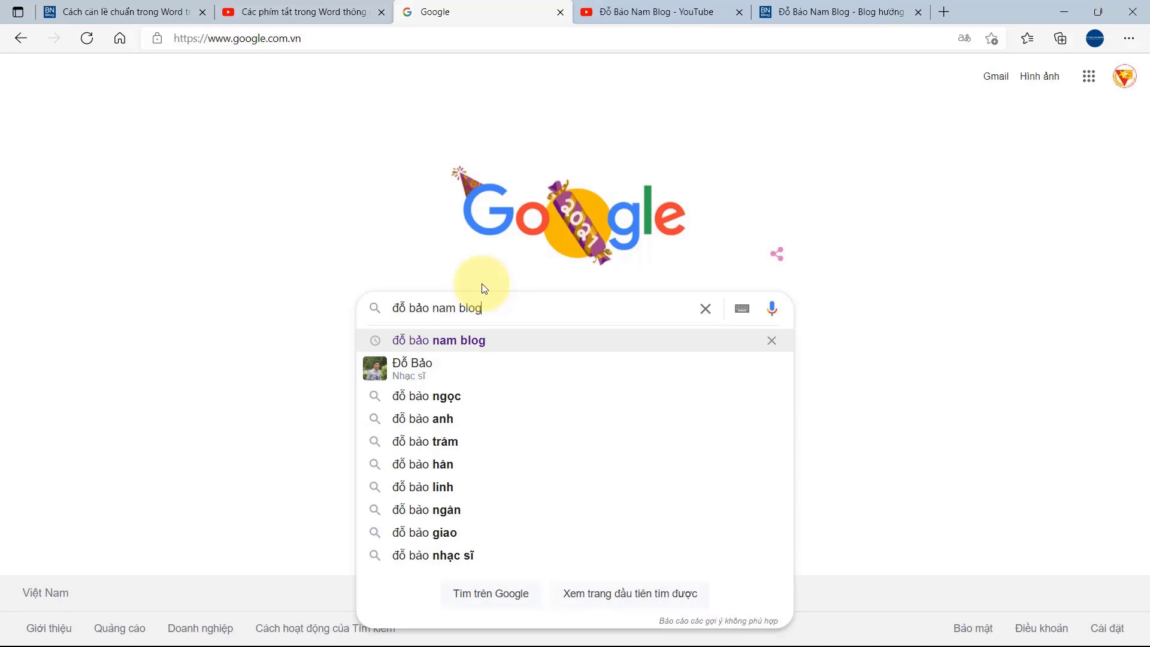
key(Return)
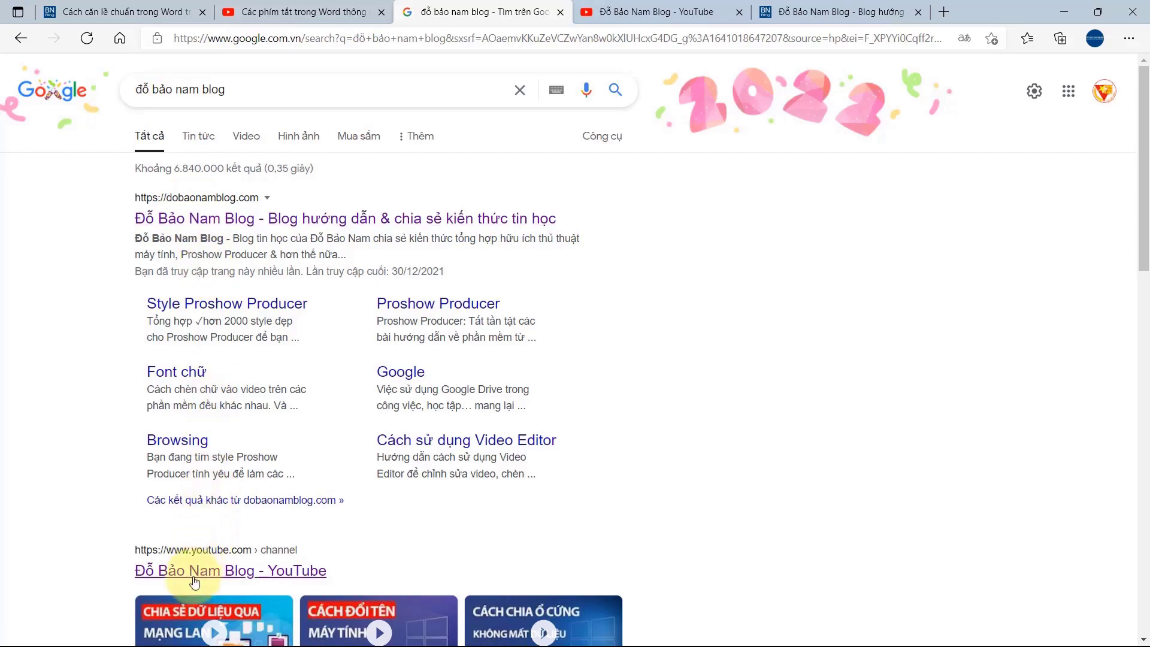
scroll(198, 575, down, 1)
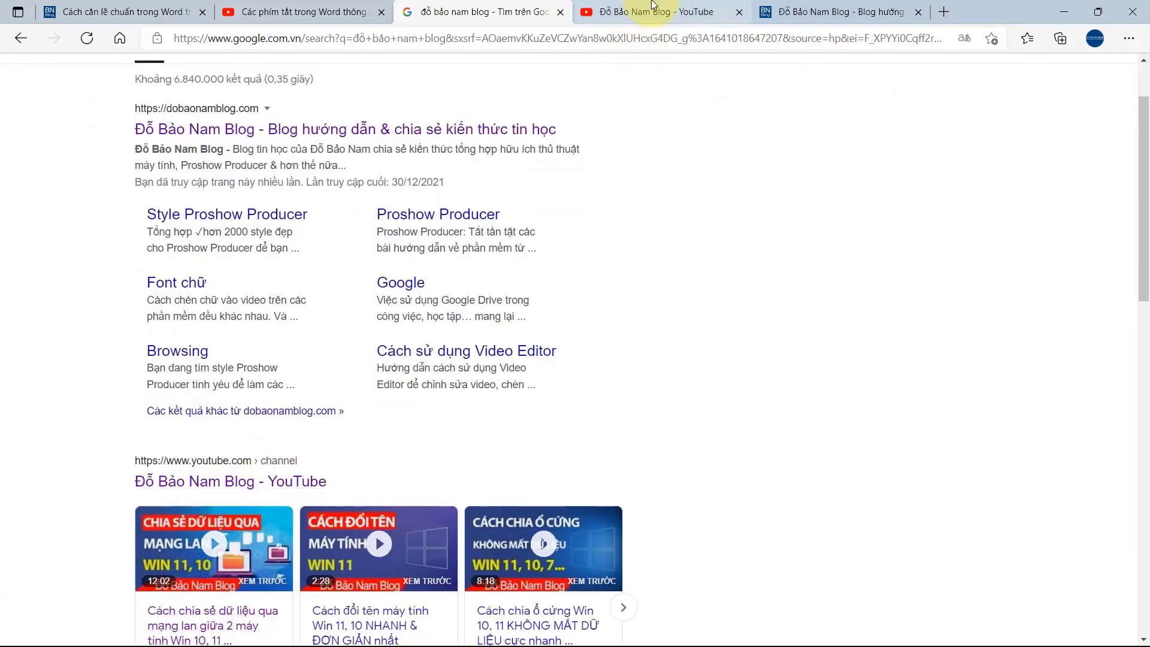
click(654, 13)
scroll(713, 353, down, 2)
scroll(713, 354, down, 4)
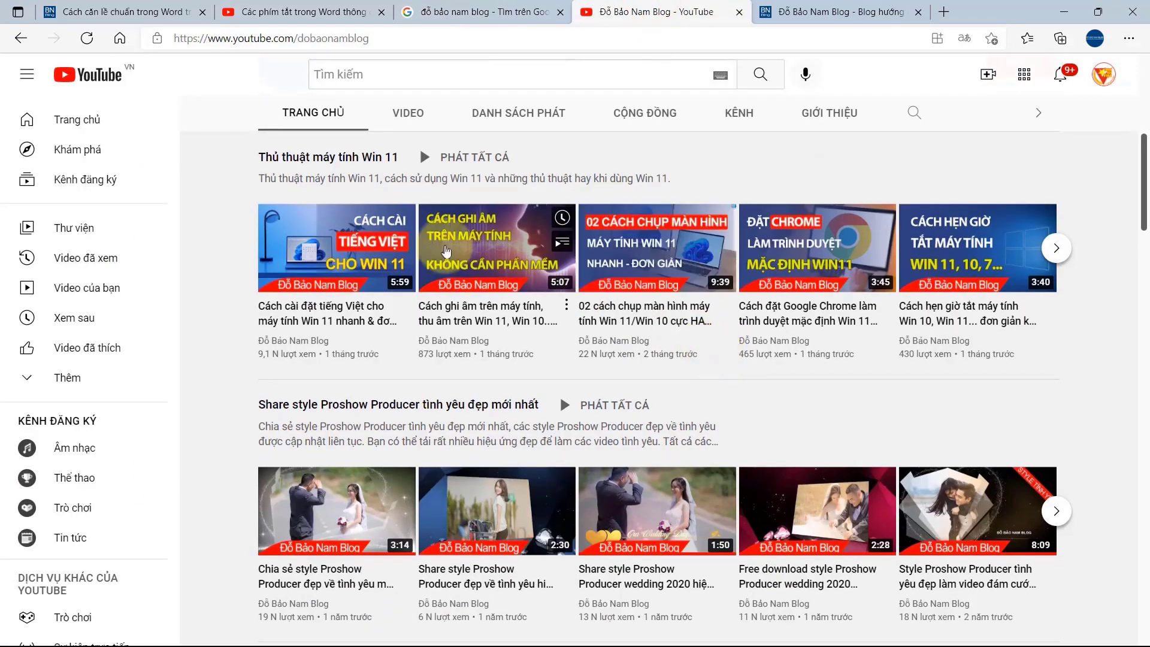
scroll(442, 269, down, 3)
scroll(749, 356, down, 2)
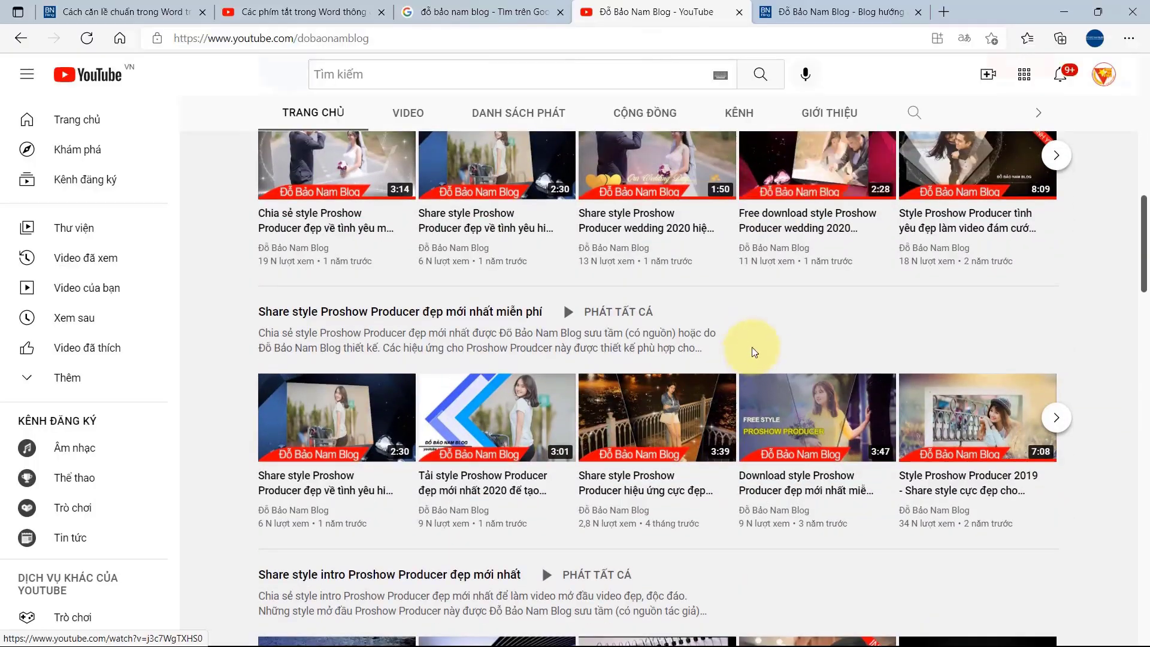
scroll(752, 350, down, 2)
scroll(743, 353, down, 5)
scroll(718, 360, down, 6)
scroll(671, 371, down, 2)
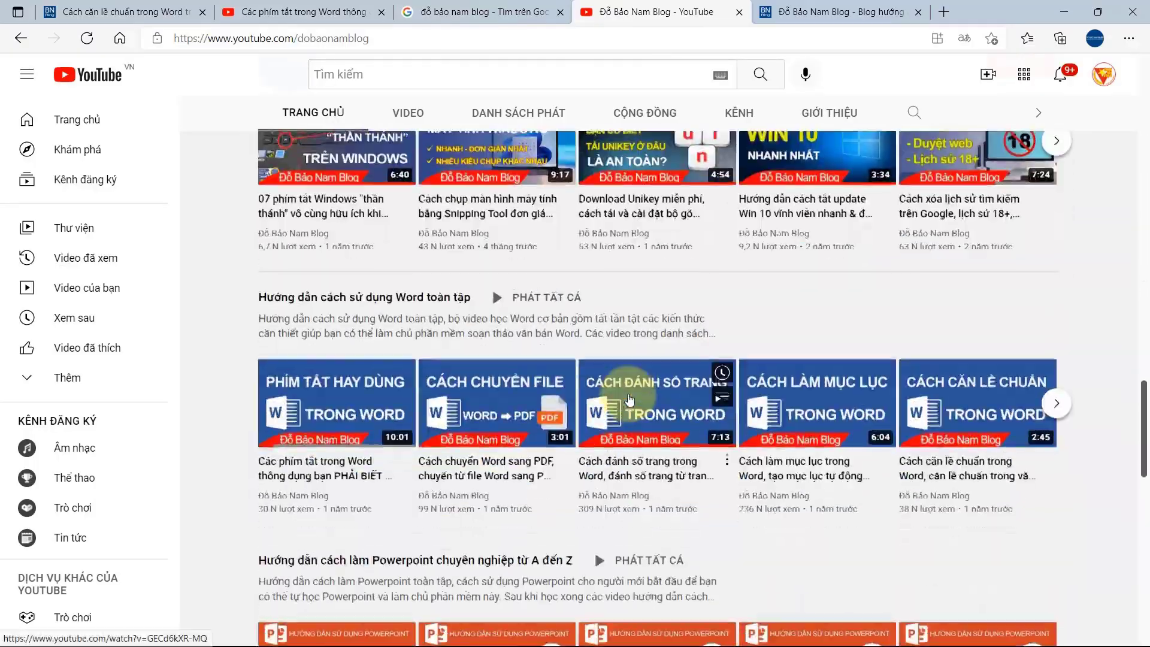
scroll(632, 385, down, 3)
scroll(606, 419, down, 3)
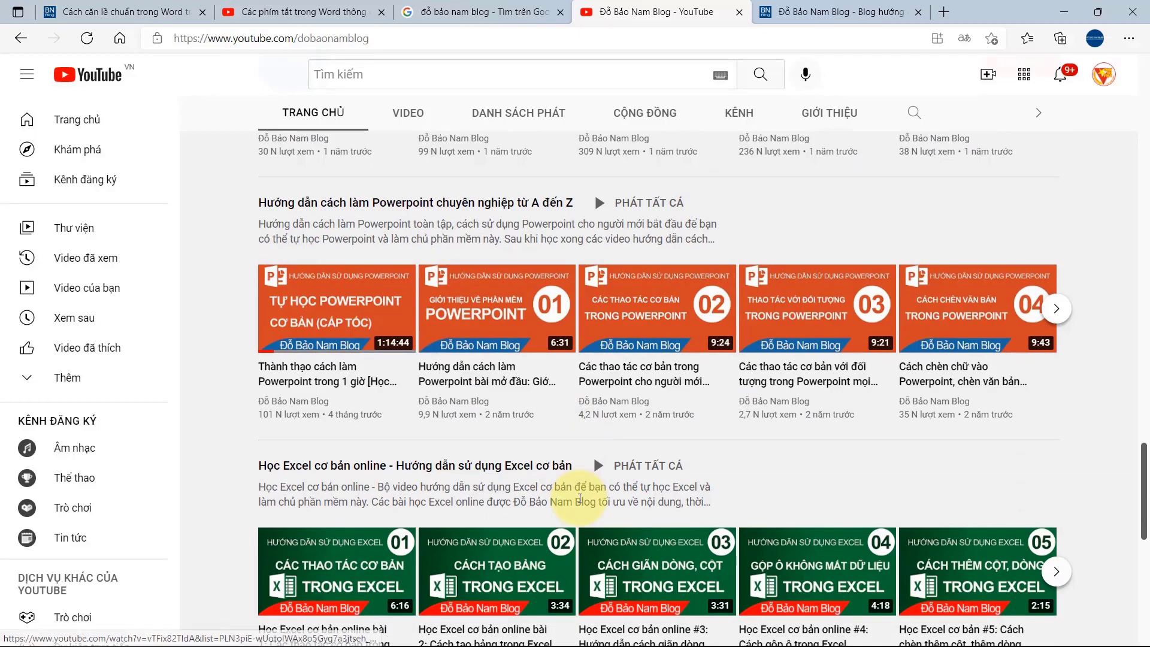
click(806, 14)
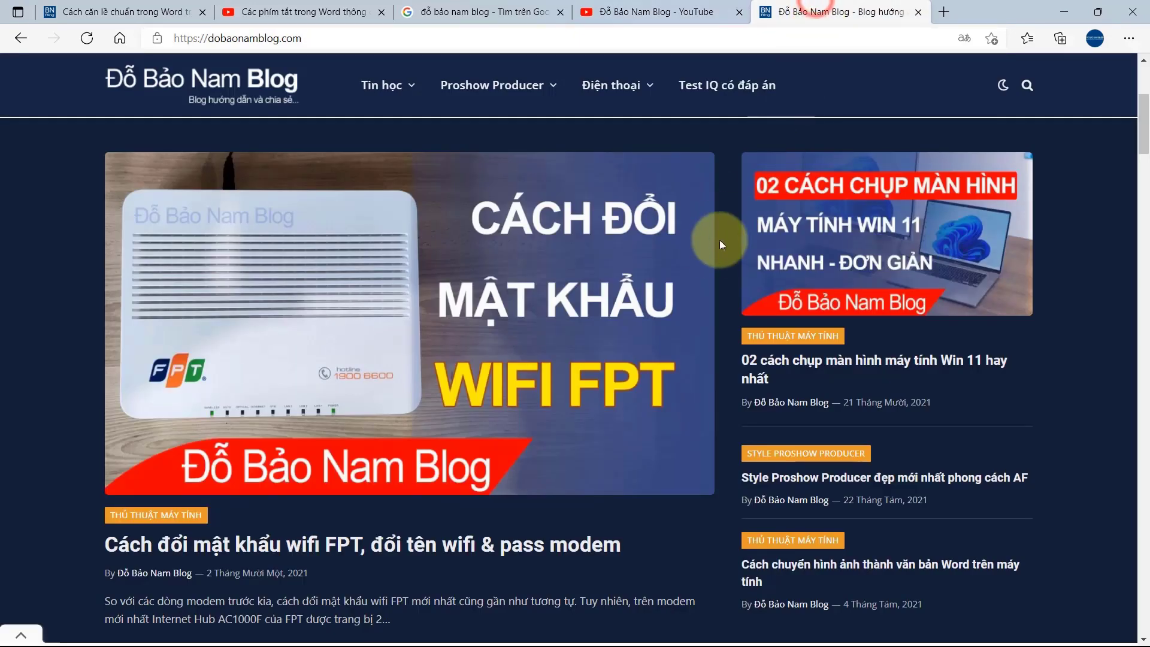
scroll(716, 252, down, 3)
click(332, 39)
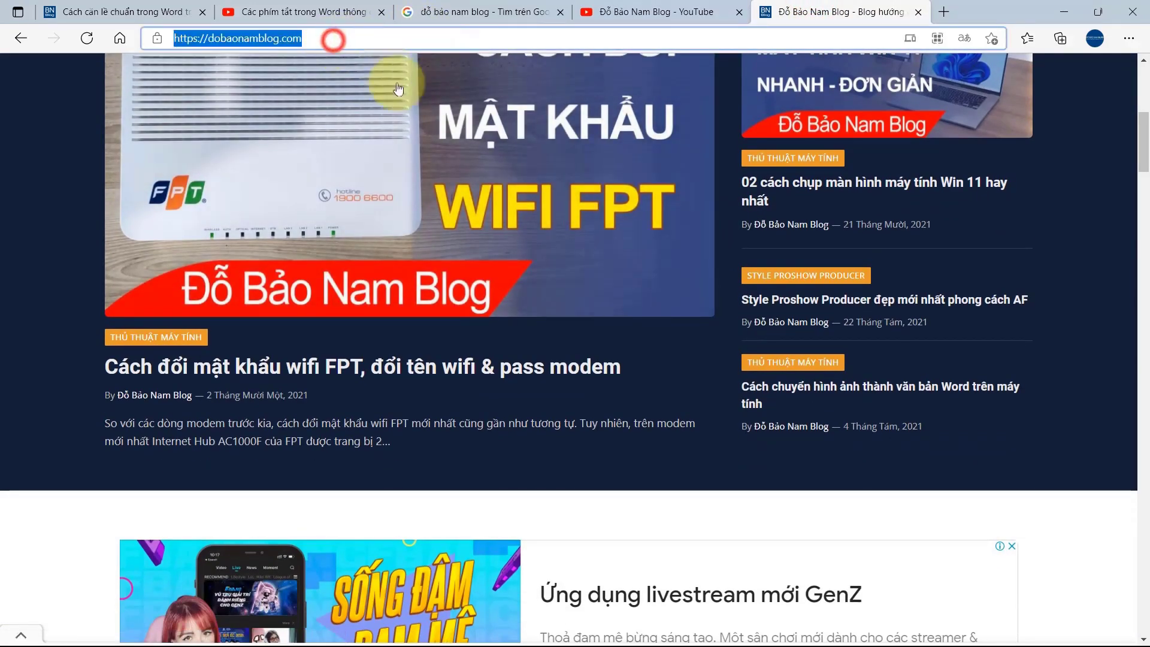
scroll(454, 226, down, 3)
scroll(455, 230, down, 5)
scroll(457, 245, down, 4)
scroll(461, 261, down, 3)
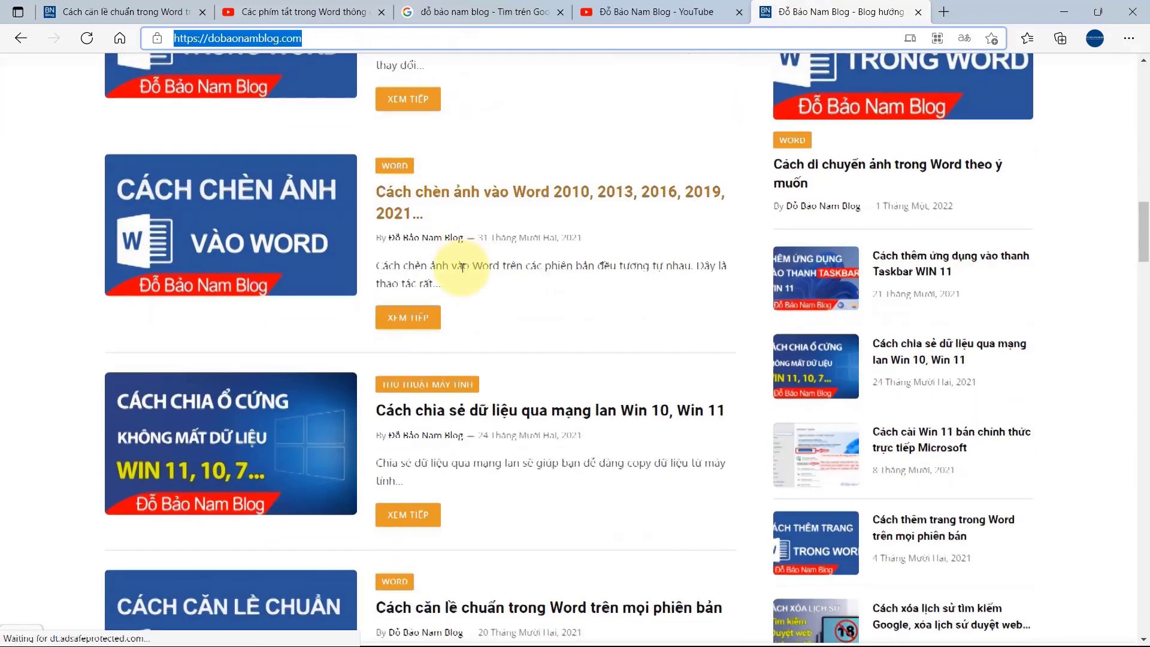
scroll(478, 293, down, 3)
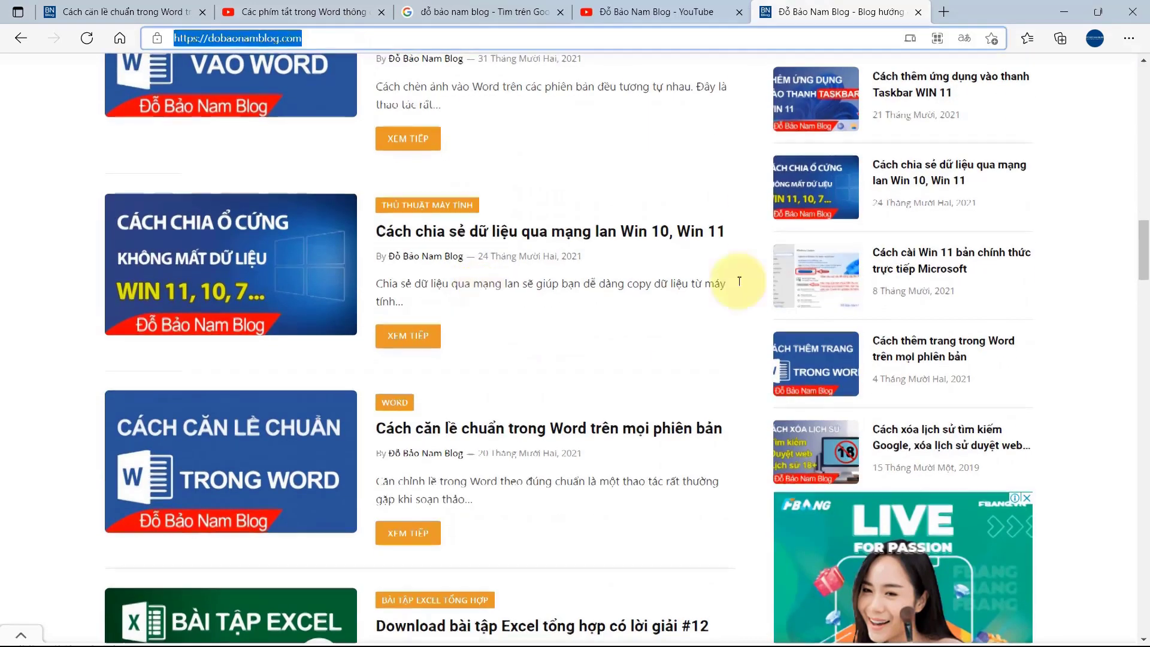
key(ctrl+shift+Tab)
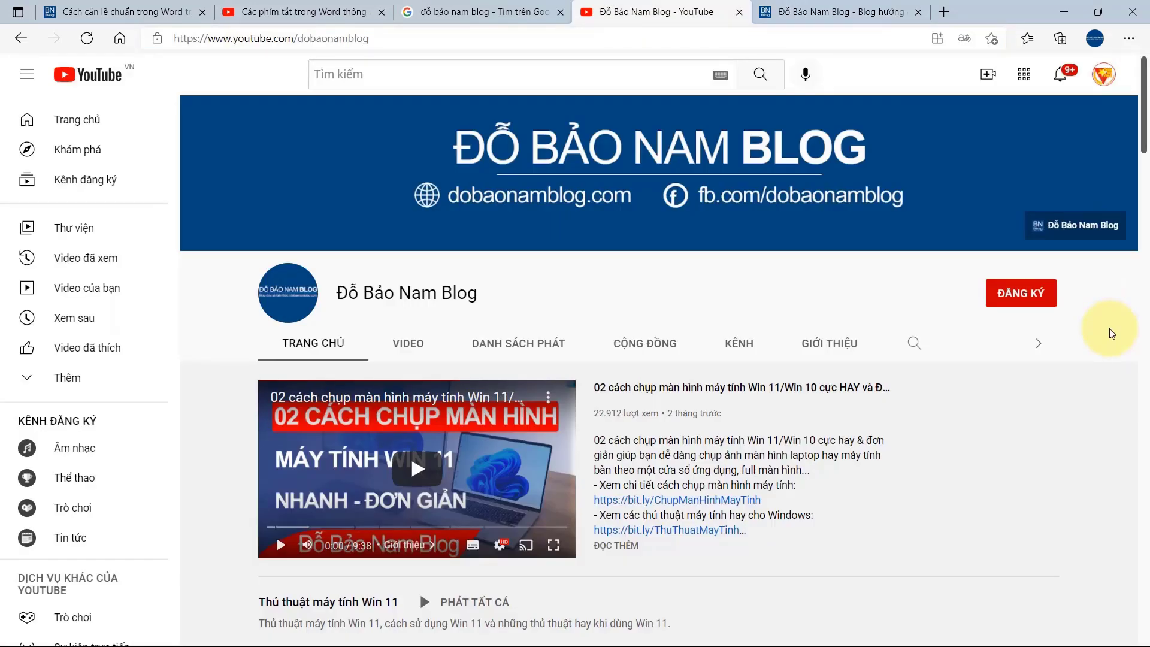